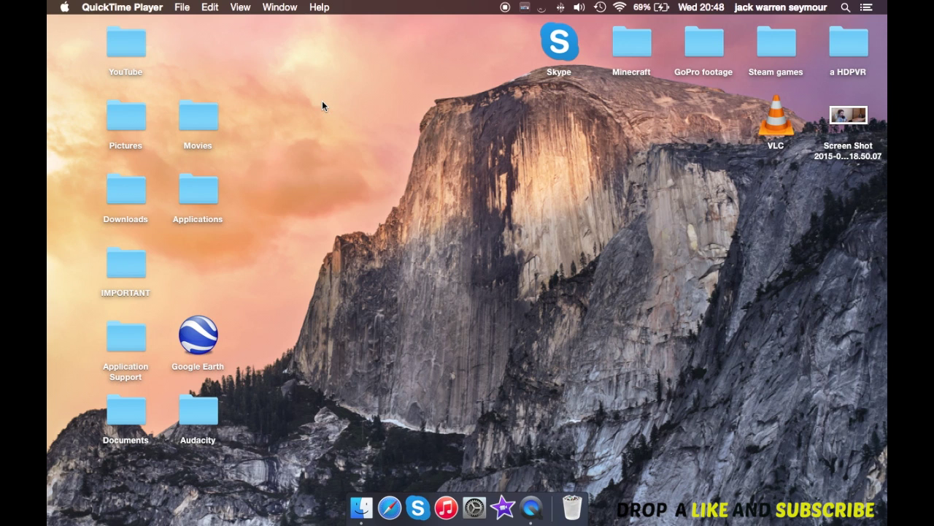
Launch Safari, open YouTube, and view the LordSeemz channel's uploads via Creator Studio.
click(389, 507)
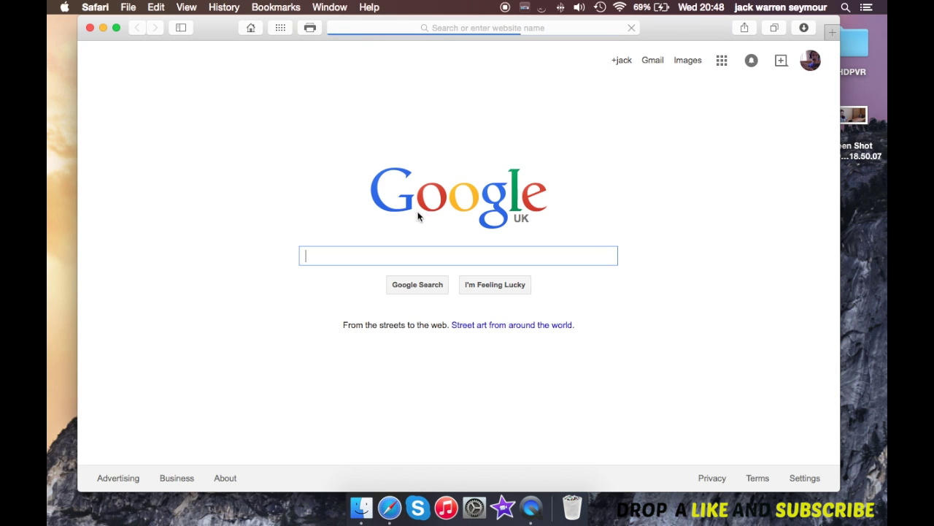
text(youtube)
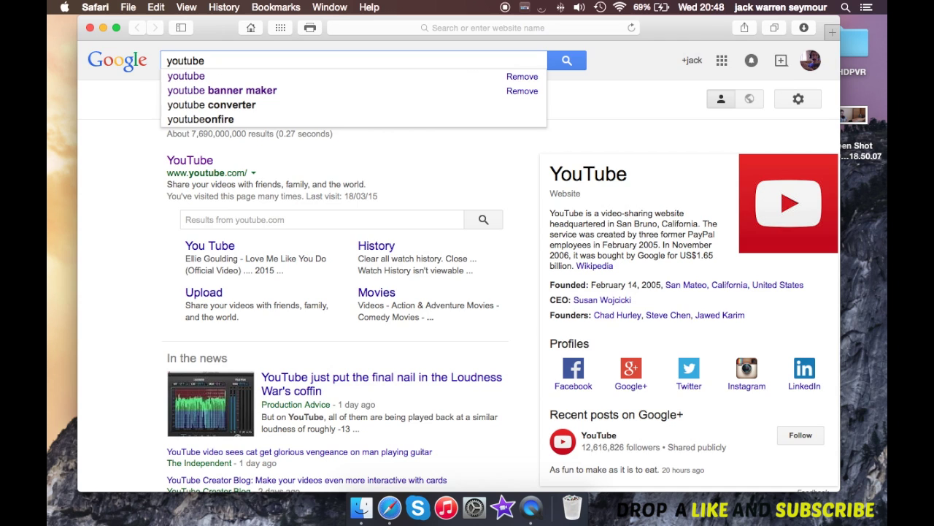
click(183, 158)
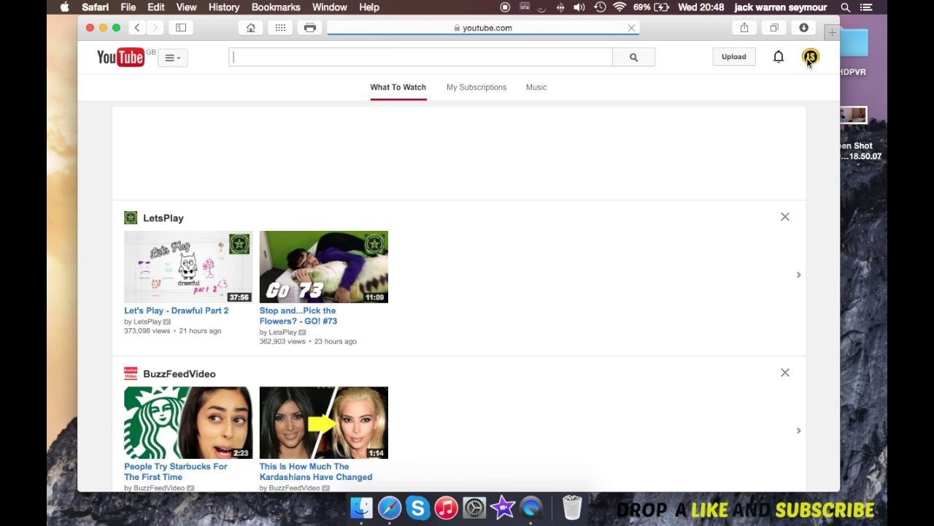
click(810, 56)
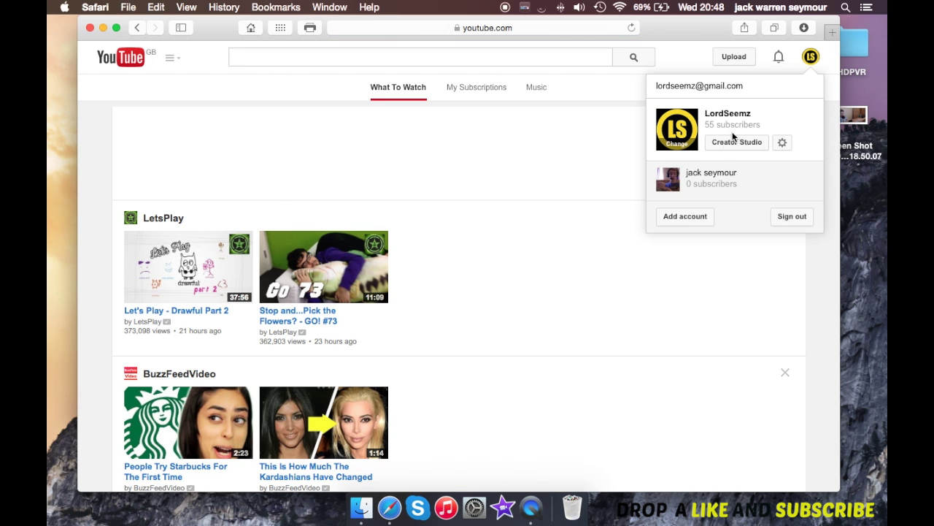
click(733, 138)
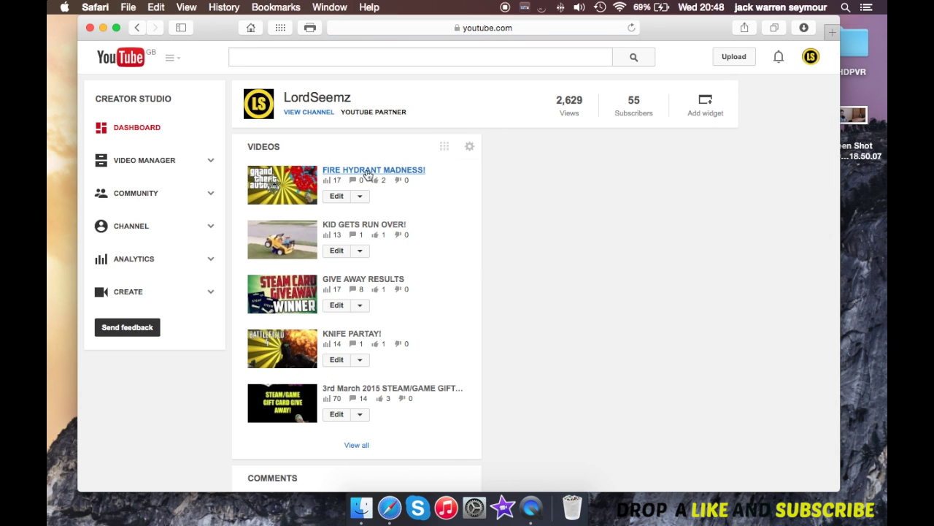
click(309, 113)
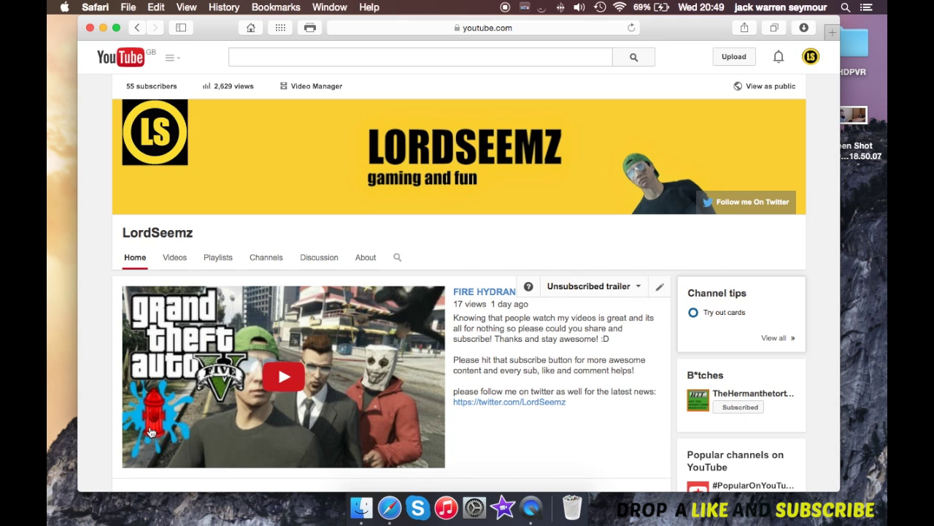
click(182, 263)
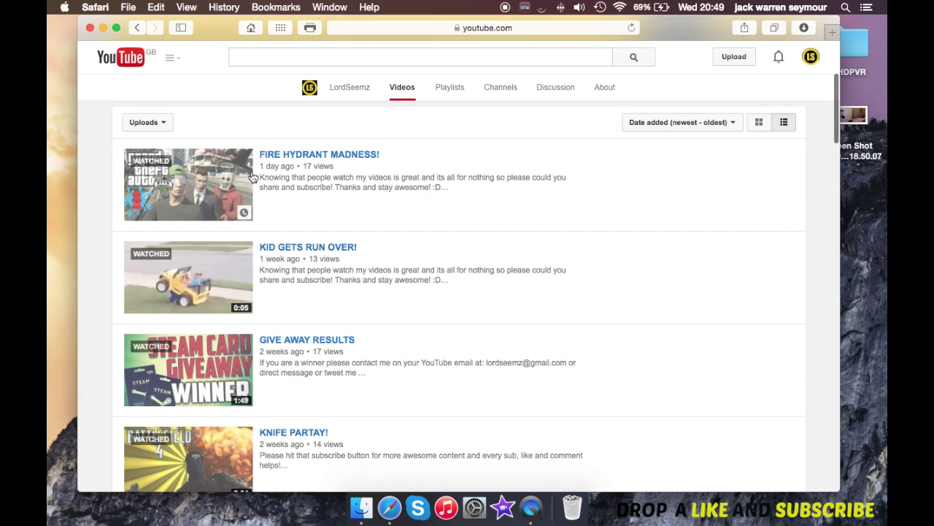
Revisit the Creator Studio dashboard and public channel page, then minimise Safari.
click(350, 87)
click(810, 56)
click(740, 142)
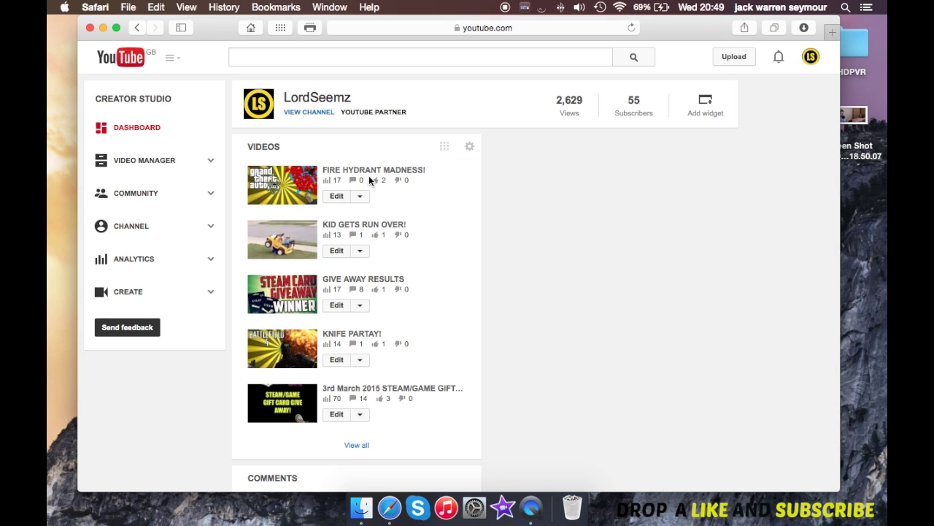
click(811, 57)
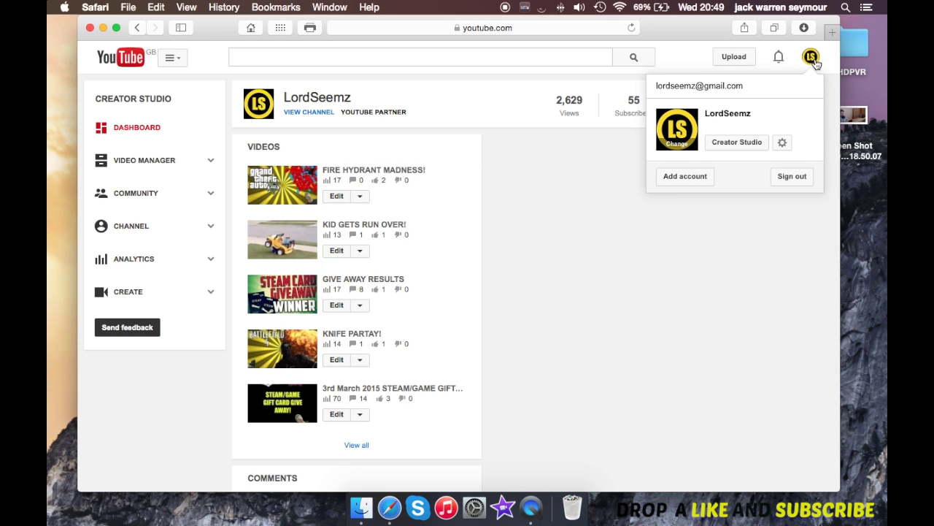
click(536, 111)
click(307, 114)
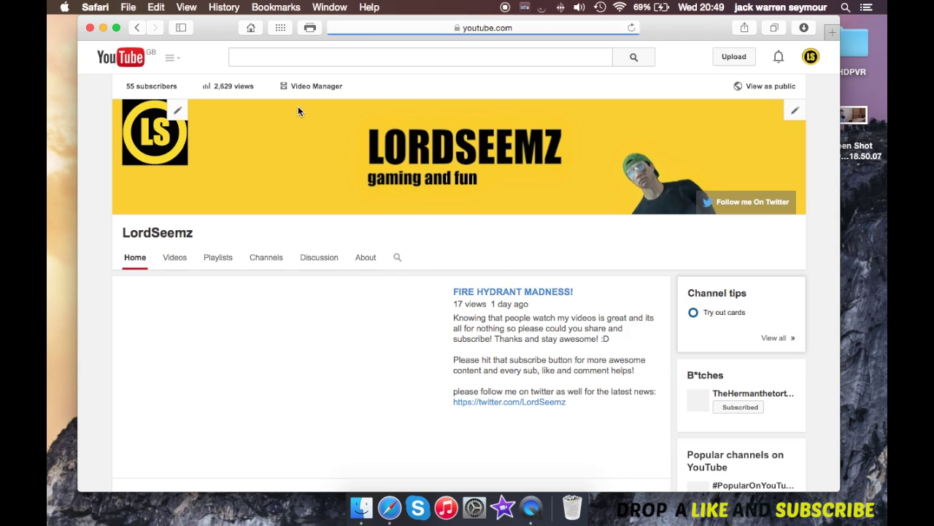
scroll(243, 237, down, 2)
scroll(243, 237, down, 1)
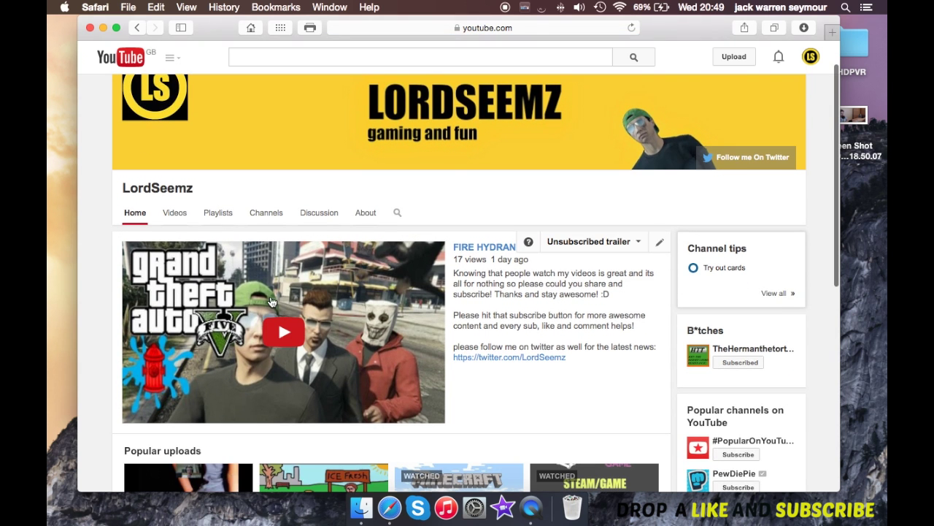
click(811, 56)
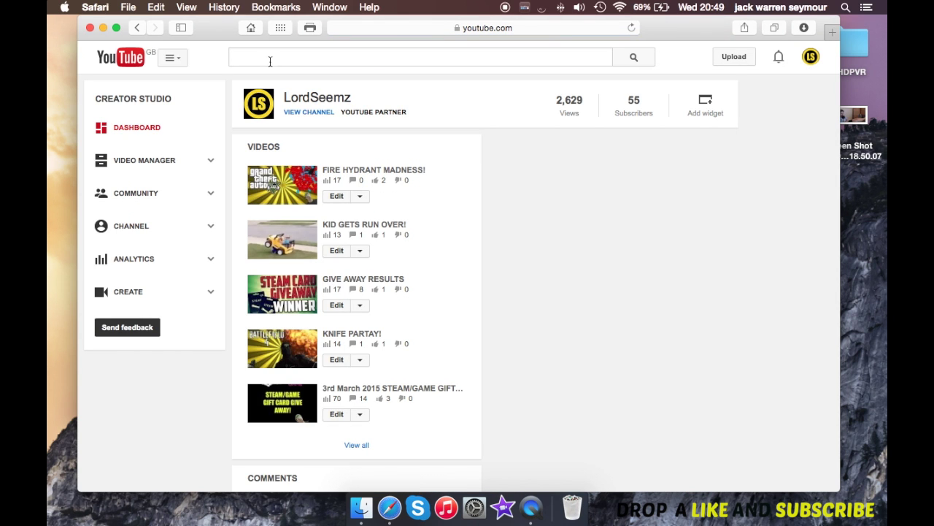
click(103, 28)
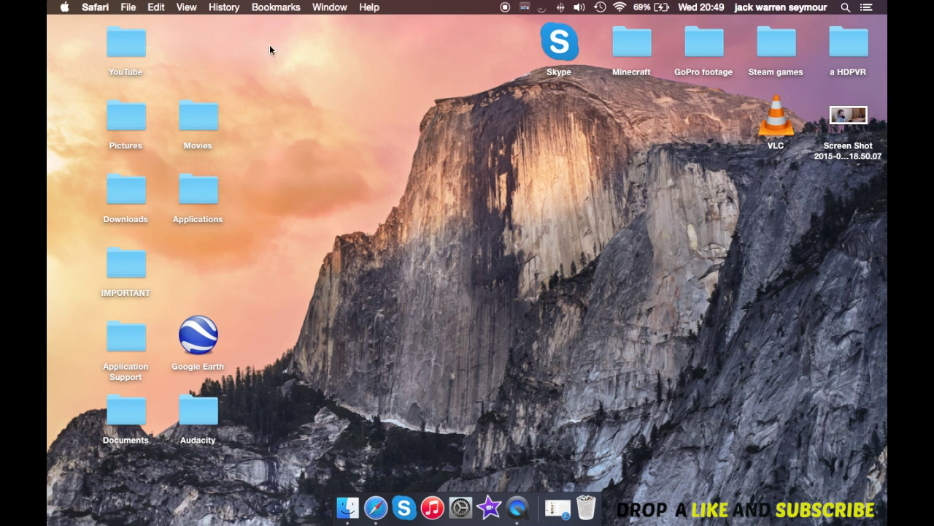
Navigate Finder to ~/Library/Caches using Go to Folder.
click(289, 116)
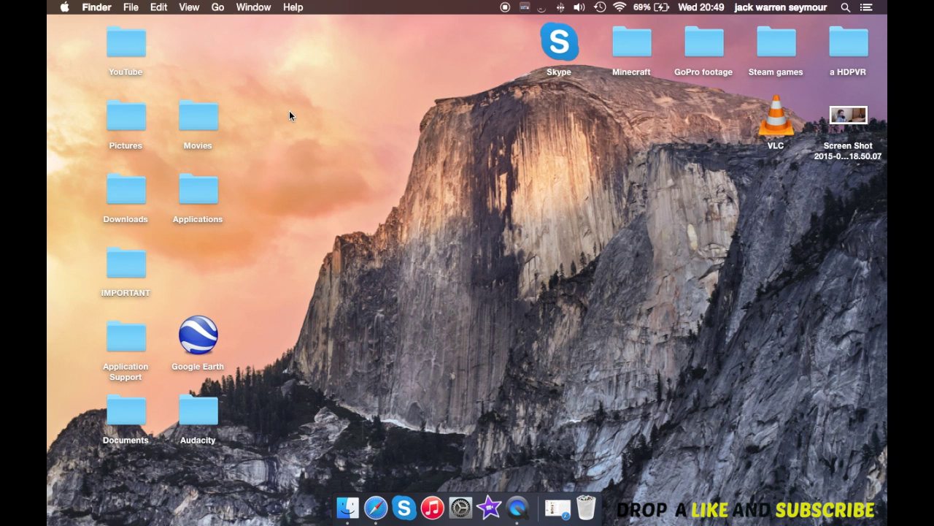
click(218, 7)
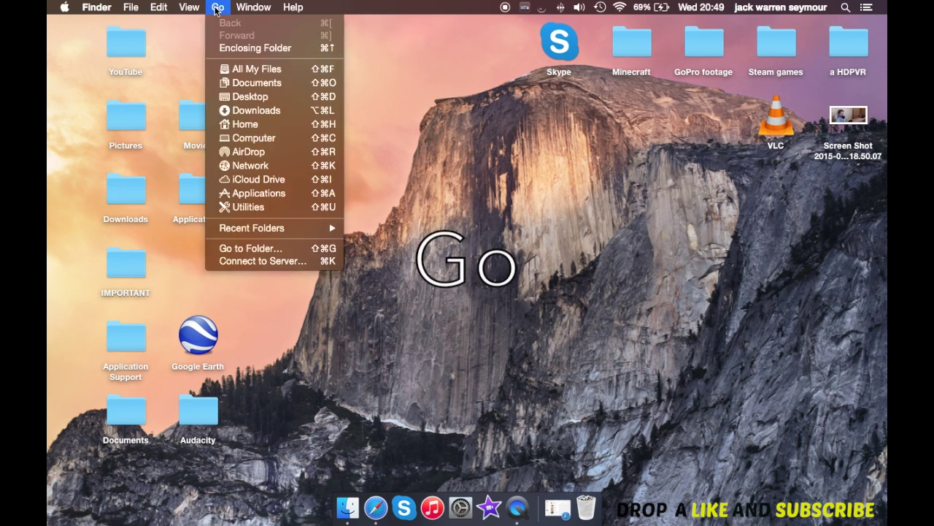
click(276, 247)
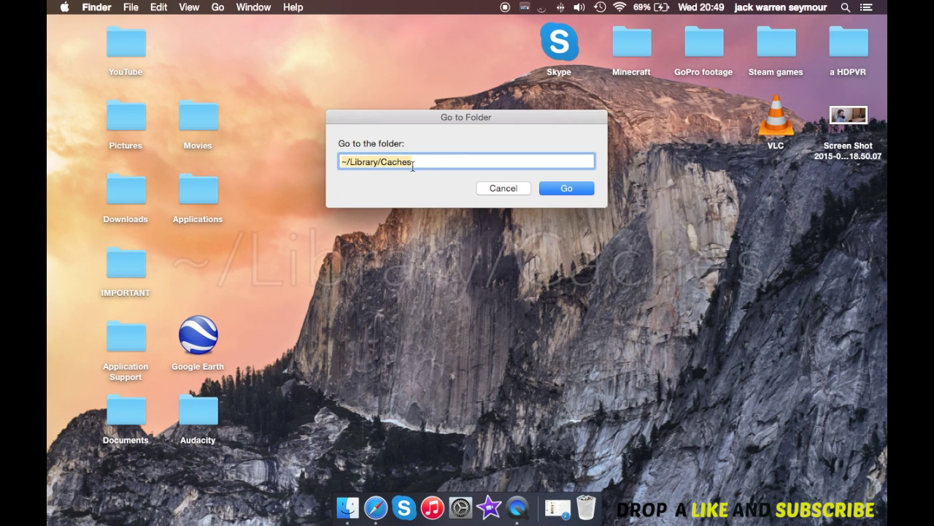
drag(413, 162, 381, 161)
click(418, 162)
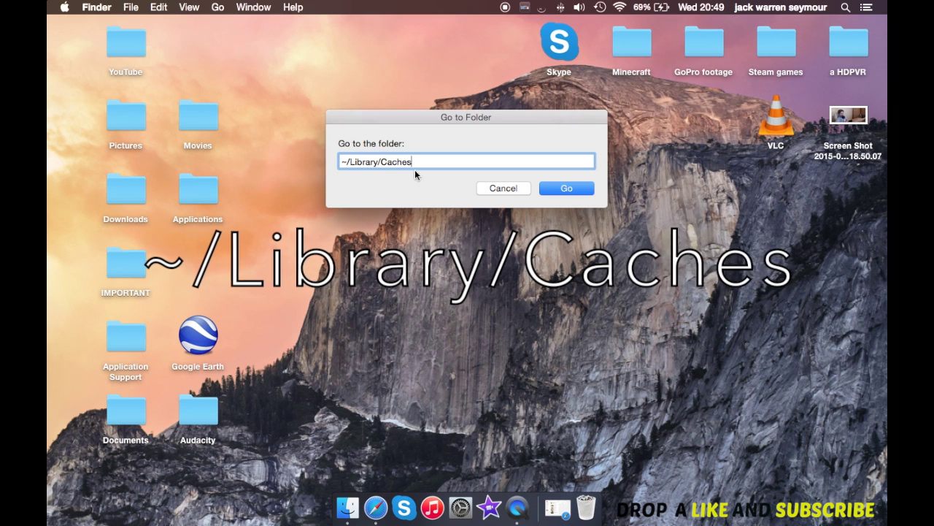
click(560, 188)
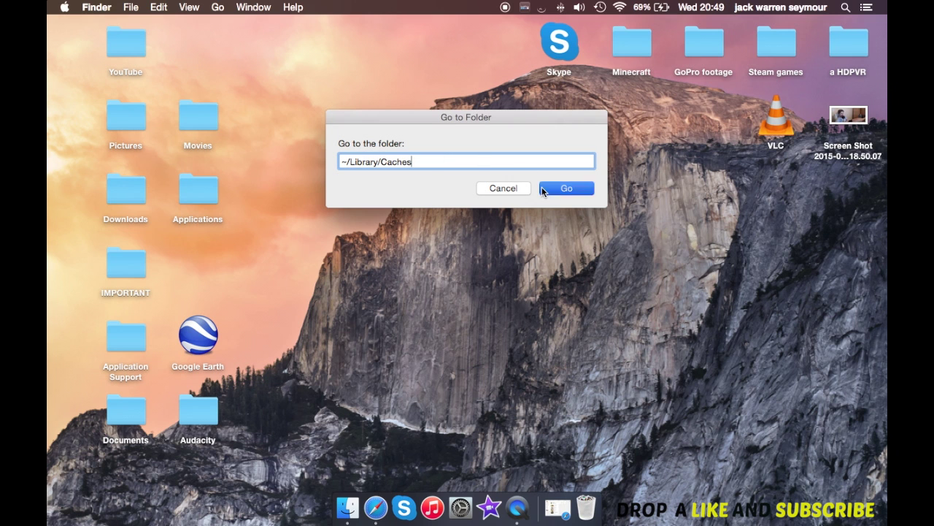
scroll(427, 226, up, 2)
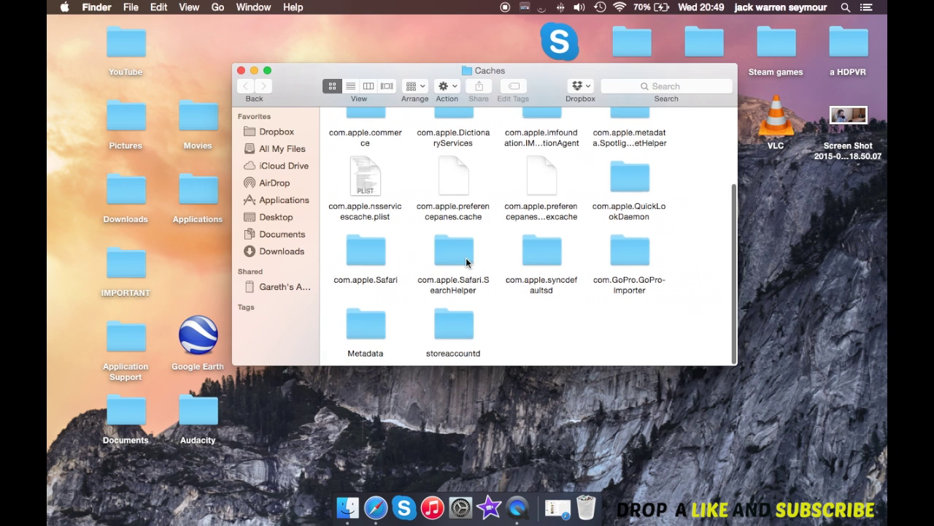
scroll(422, 244, up, 2)
scroll(416, 259, up, 1)
scroll(372, 292, down, 1)
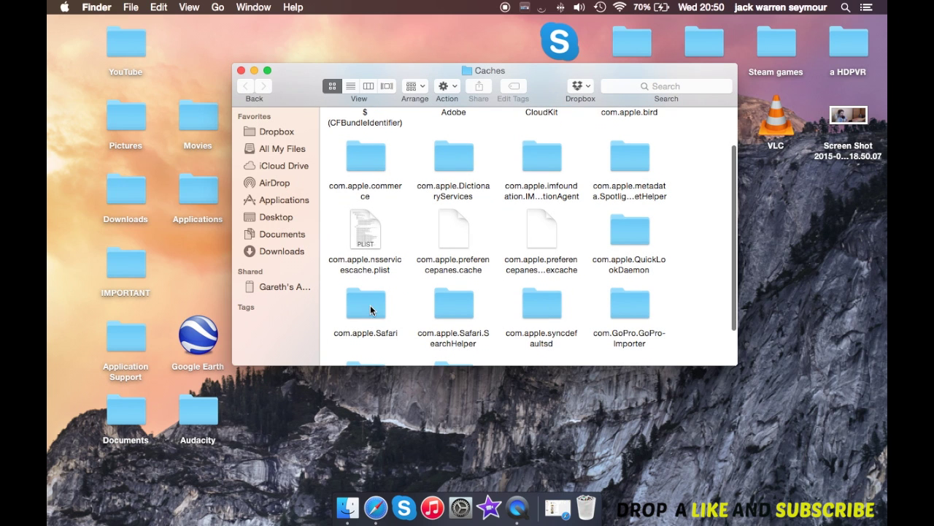
scroll(370, 309, down, 3)
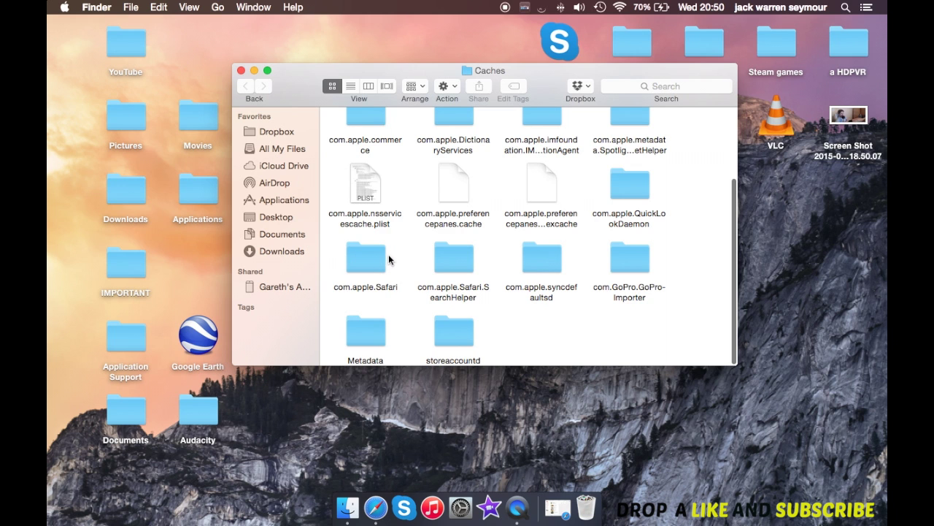
scroll(376, 263, up, 5)
scroll(387, 259, down, 5)
scroll(392, 258, down, 1)
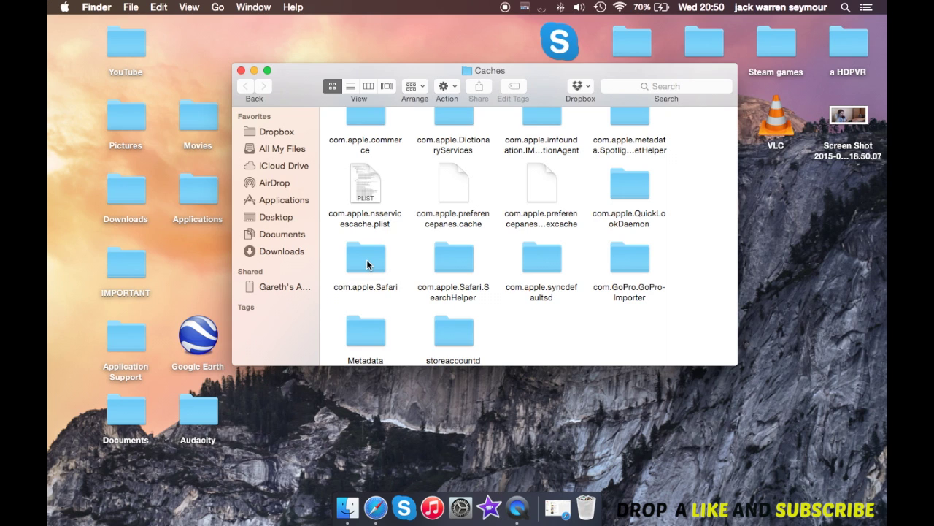
Drag the com.apple.Safari folder from Caches onto the Dock Trash.
drag(366, 264, 586, 507)
Try emptying the Trash, stop at the in-use error, and quit Safari.
right_click(587, 507)
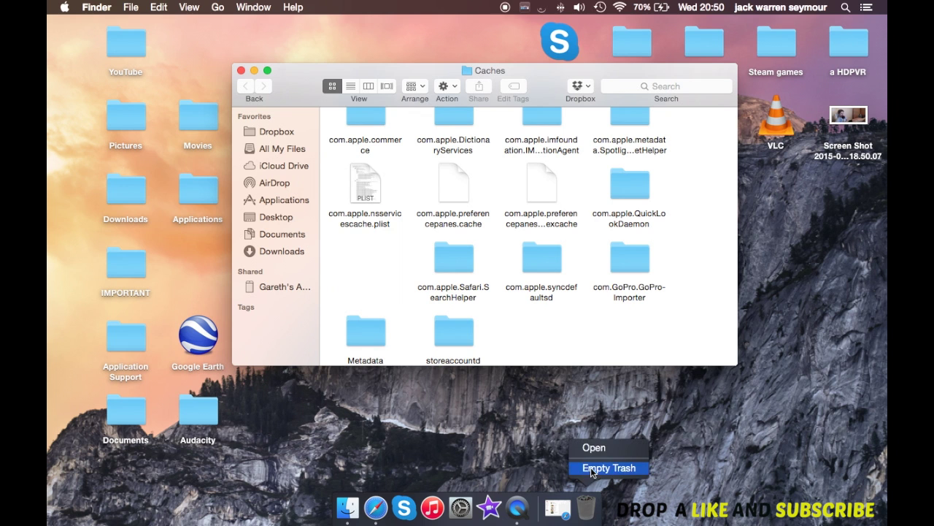
click(592, 468)
click(540, 192)
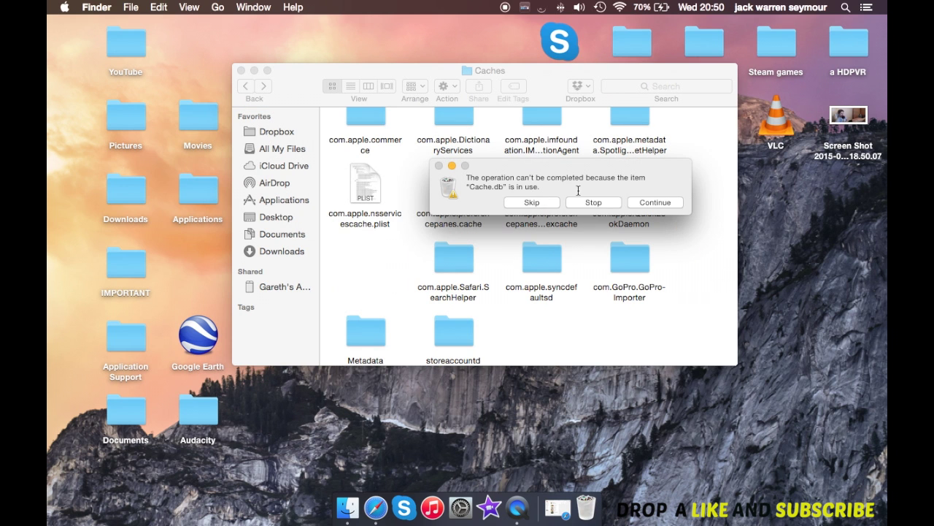
click(593, 202)
right_click(375, 507)
click(386, 469)
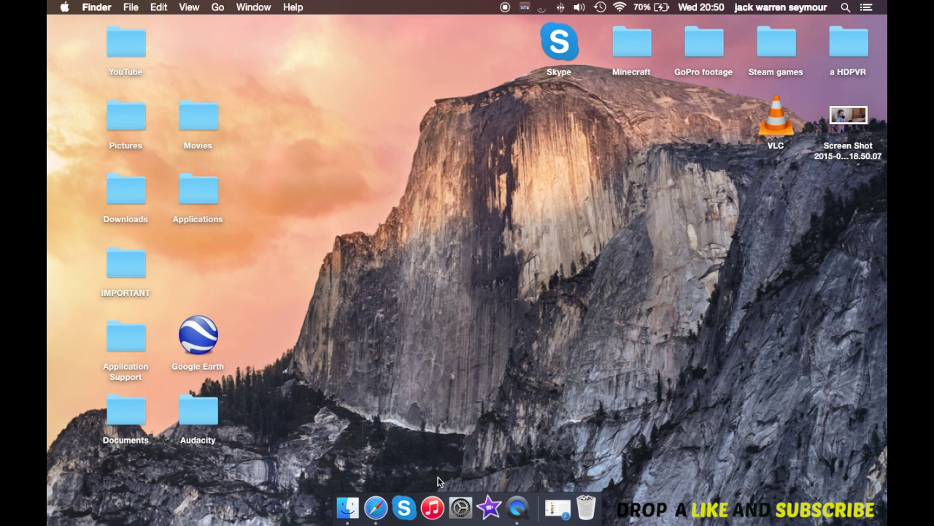
Empty the Trash again and confirm the permanent deletion.
right_click(571, 507)
click(526, 232)
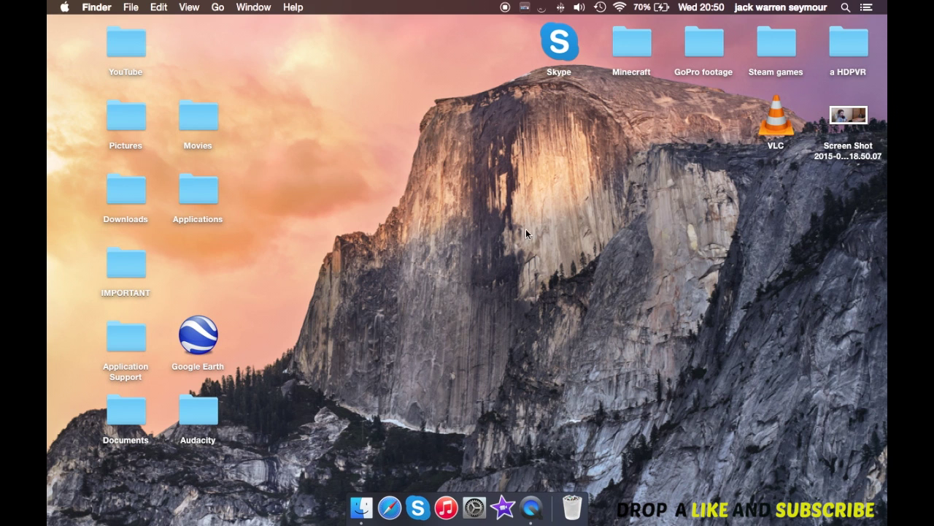
click(559, 191)
Relaunch Safari, search YouTube, and reach the channel page through Creator Studio.
click(390, 507)
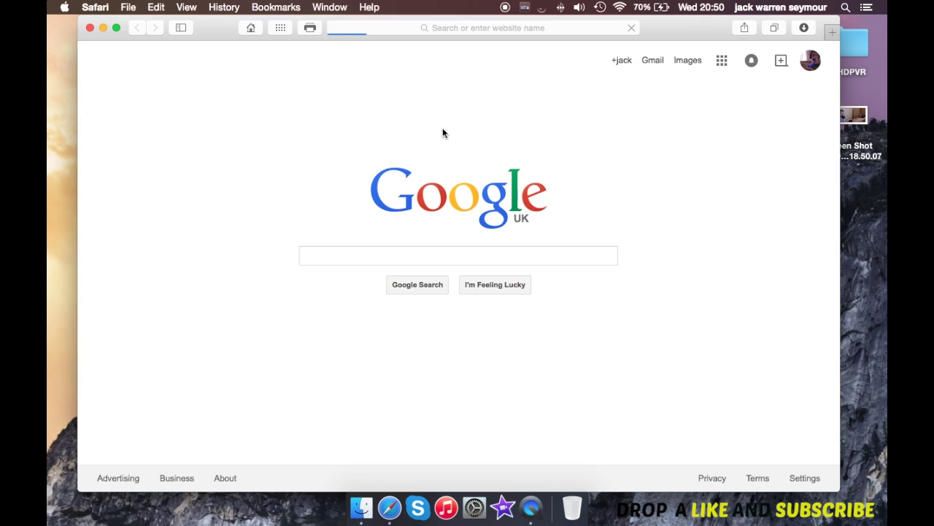
click(453, 252)
text(youtube.com)
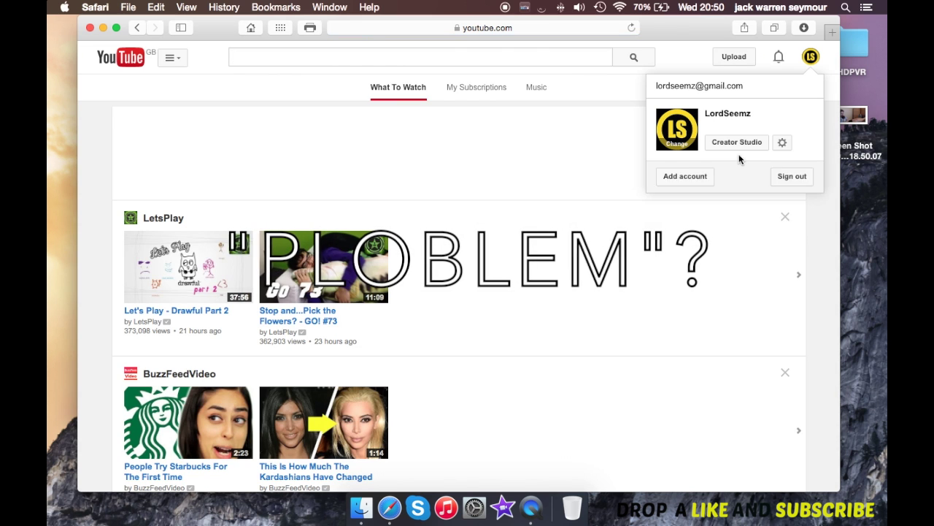
click(736, 143)
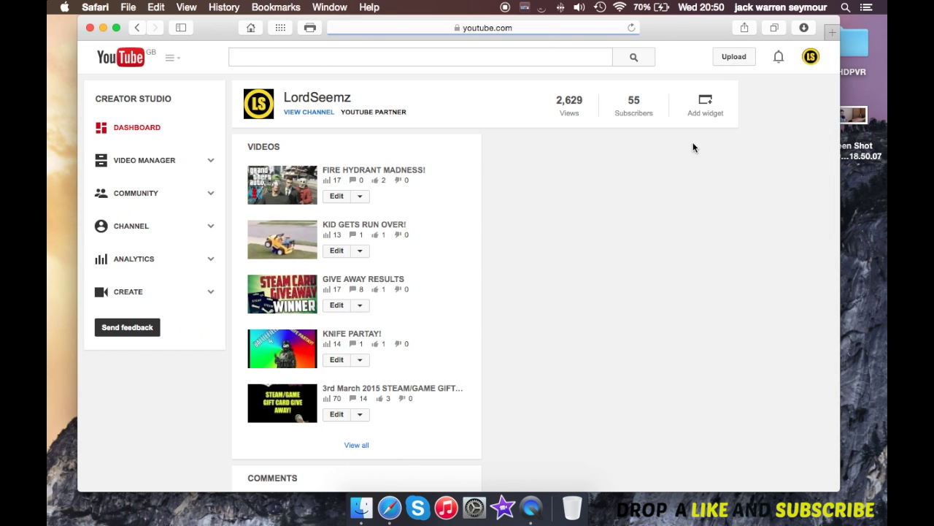
mouse_move(374, 170)
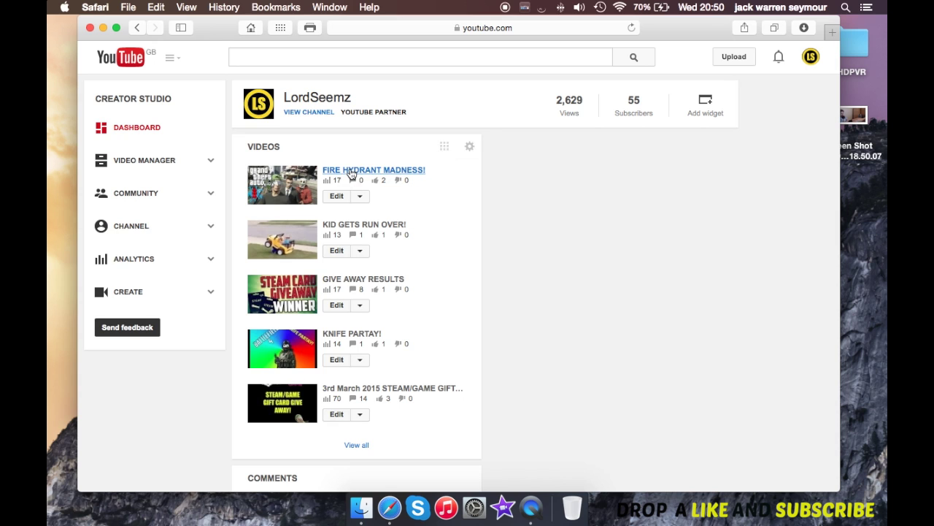
click(315, 112)
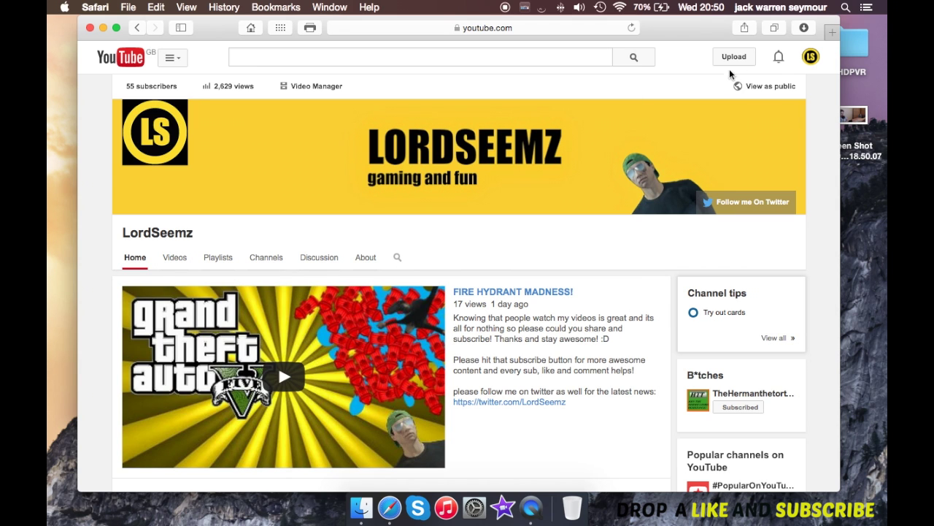
Return to the LordSeemz channel home page showing FIRE HYDRANT MADNESS!
click(810, 57)
click(734, 146)
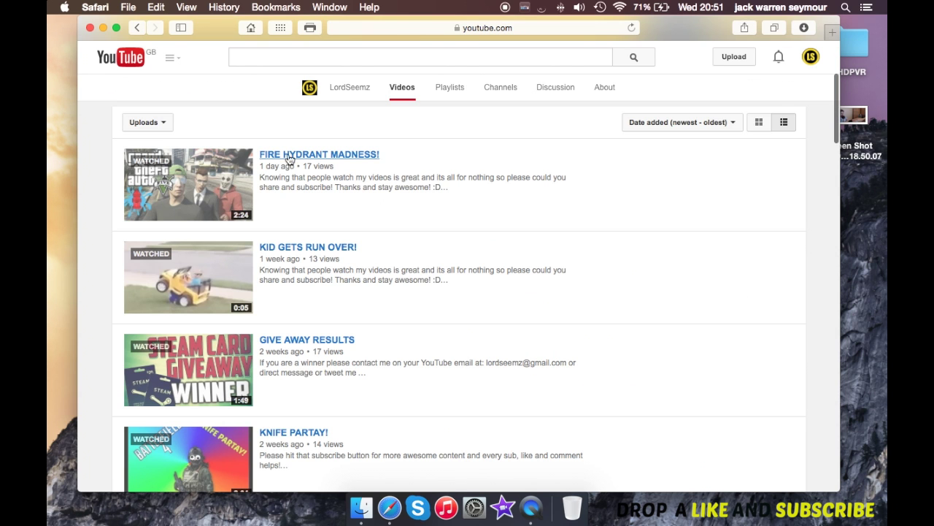
click(351, 96)
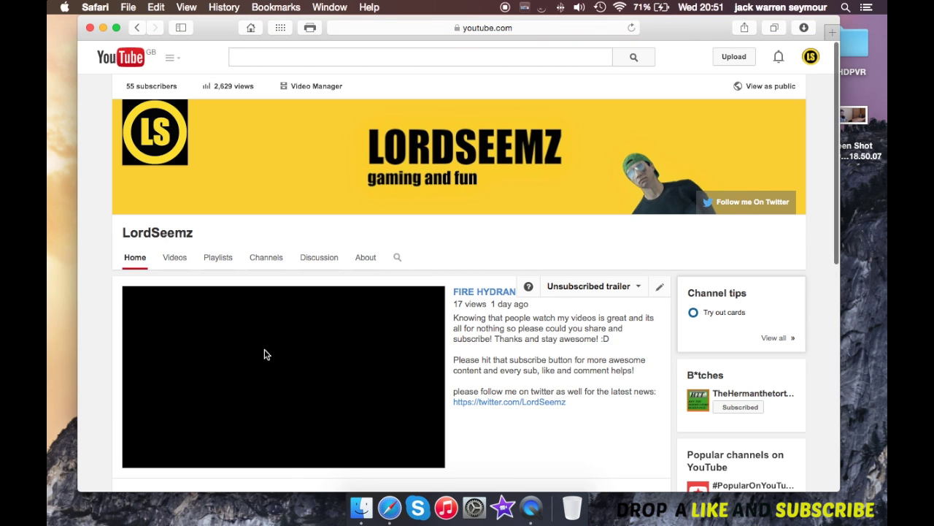
scroll(270, 356, down, 2)
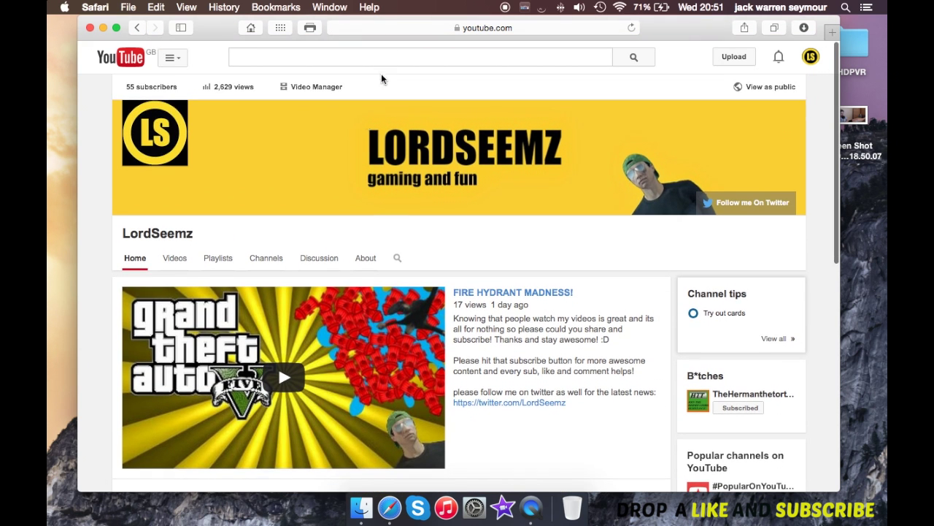
scroll(360, 144, down, 1)
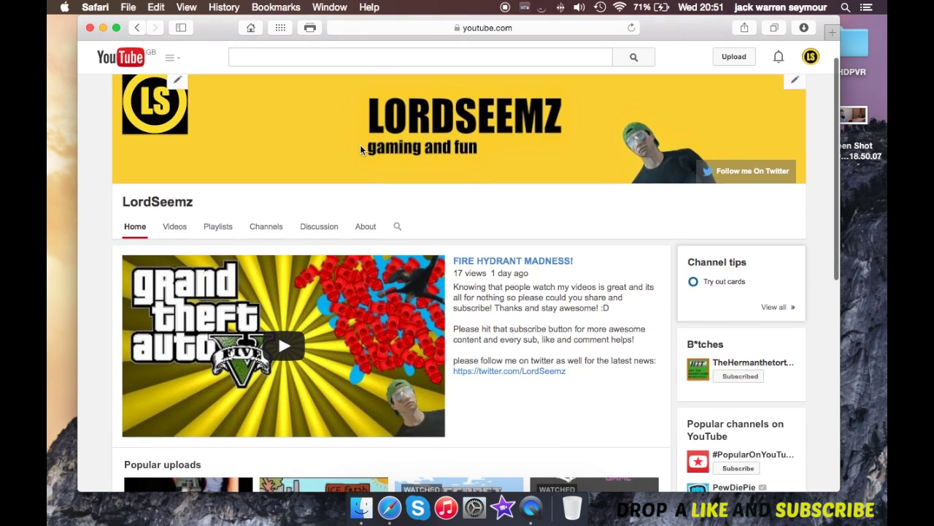
click(811, 57)
click(739, 143)
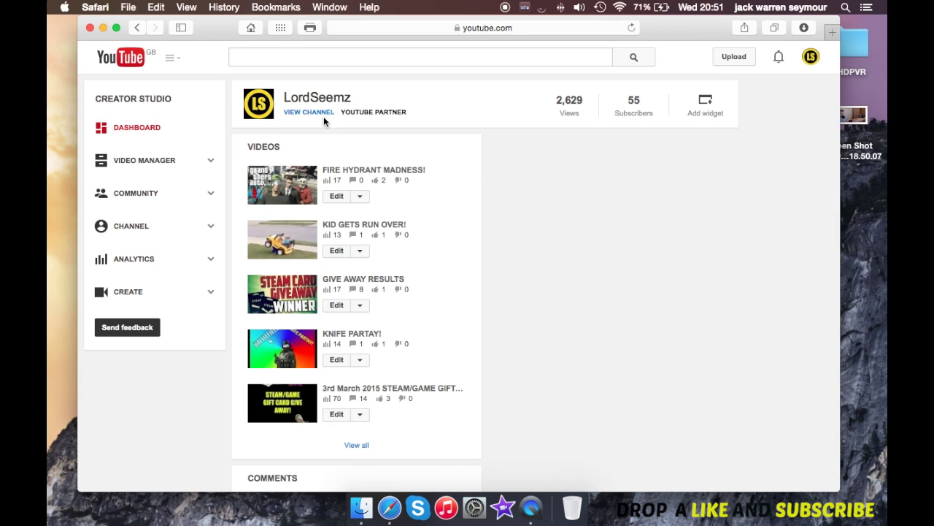
click(324, 113)
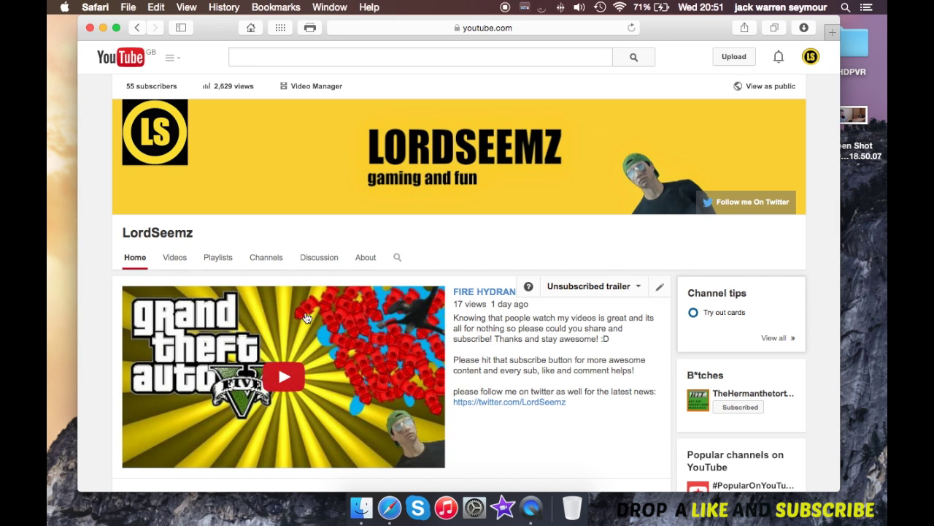
scroll(252, 321, down, 2)
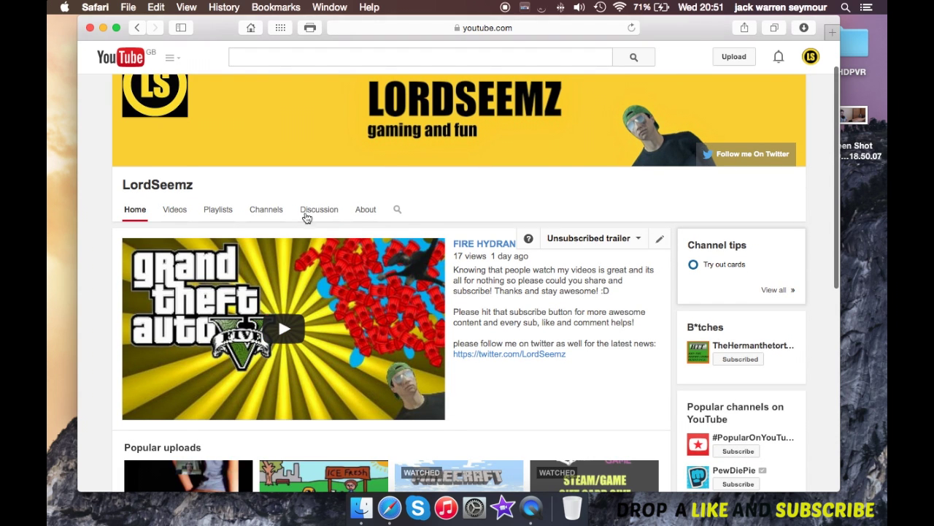
scroll(307, 213, up, 2)
scroll(277, 270, down, 2)
scroll(309, 205, up, 2)
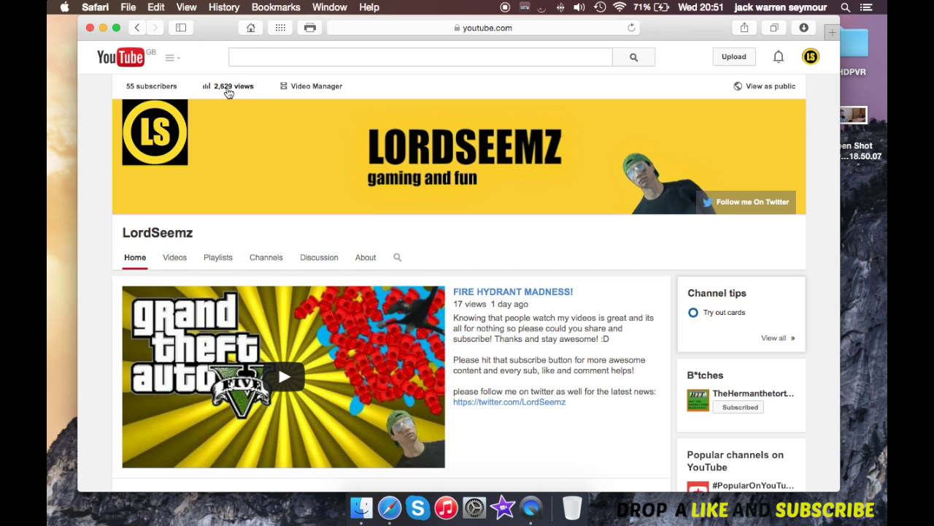
Browse LordSeemz's Videos tab, then reopen the Creator Studio dashboard from the avatar menu.
click(175, 258)
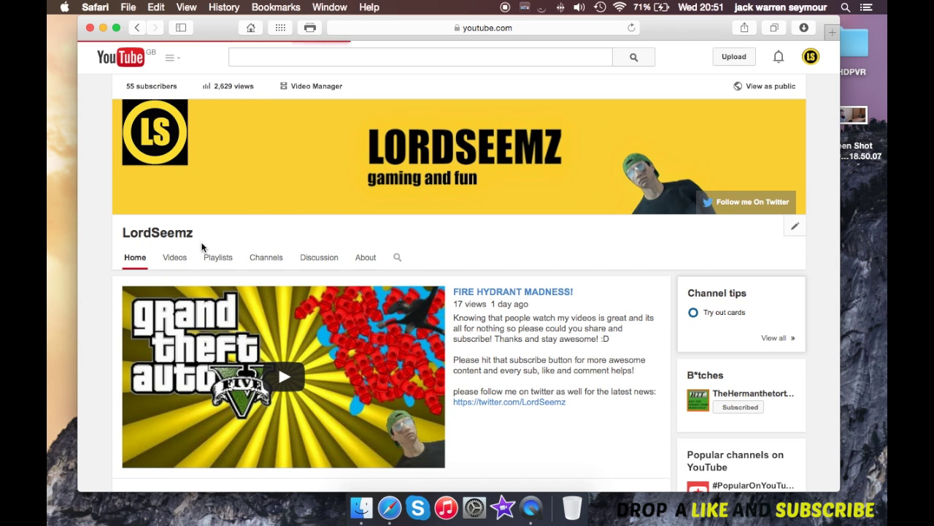
scroll(202, 247, down, 5)
scroll(219, 249, down, 4)
scroll(303, 248, up, 10)
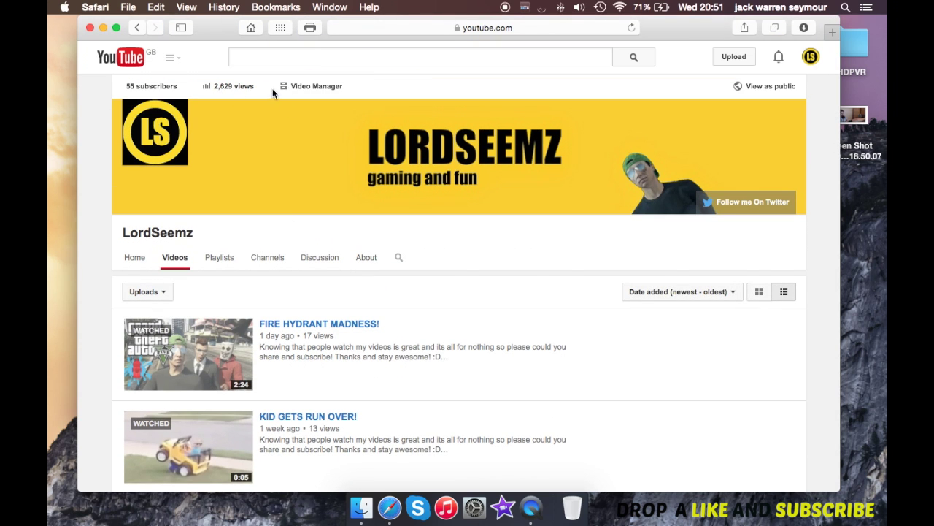
scroll(280, 276, down, 1)
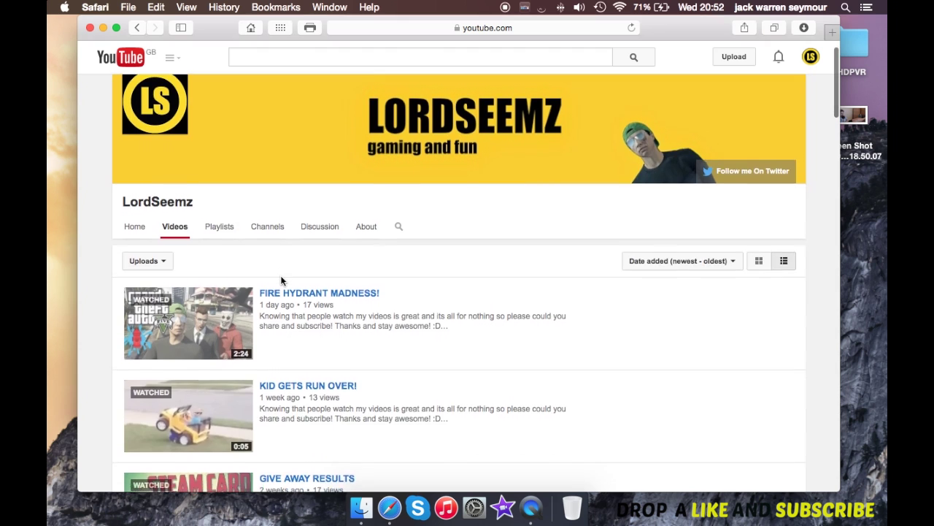
scroll(282, 275, up, 1)
scroll(241, 132, down, 5)
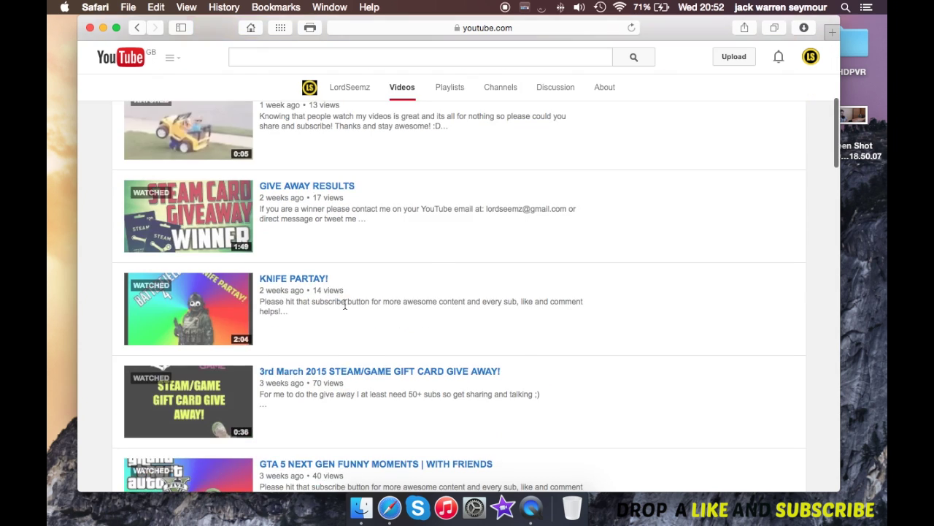
scroll(350, 118, up, 5)
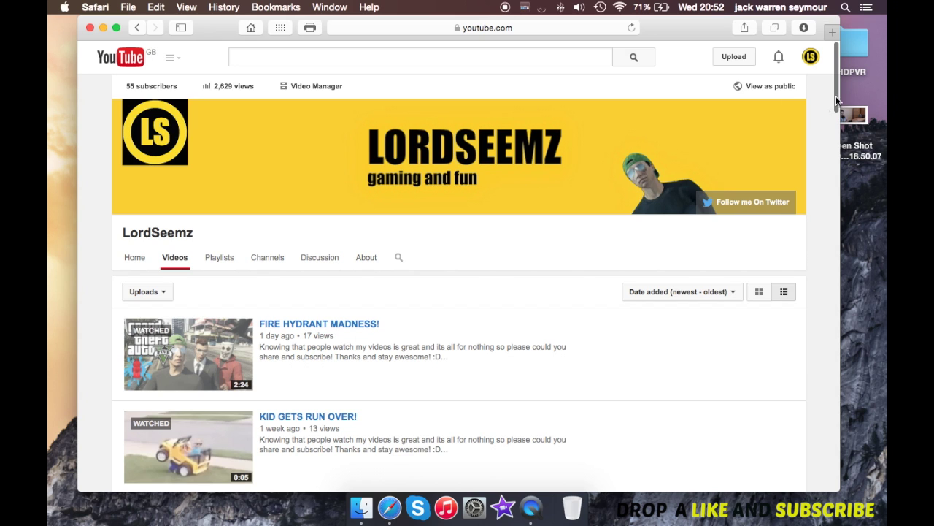
click(810, 56)
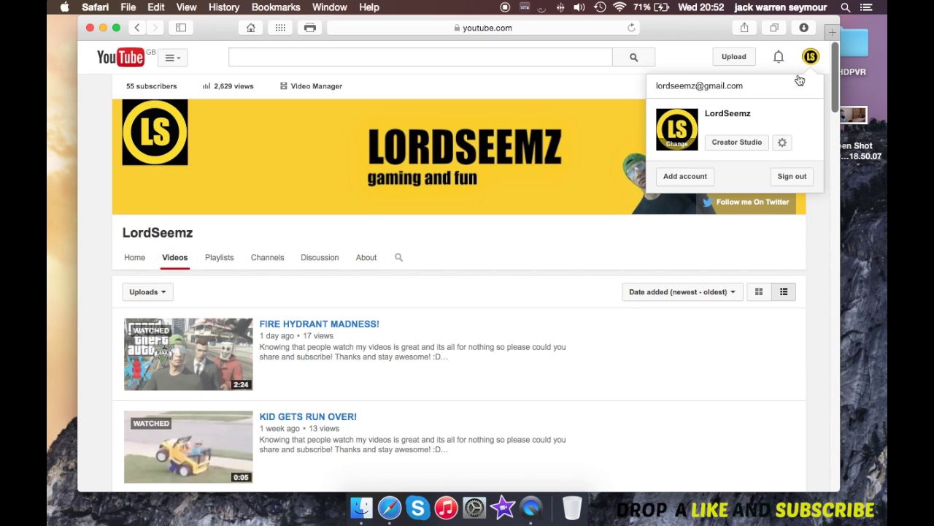
click(753, 143)
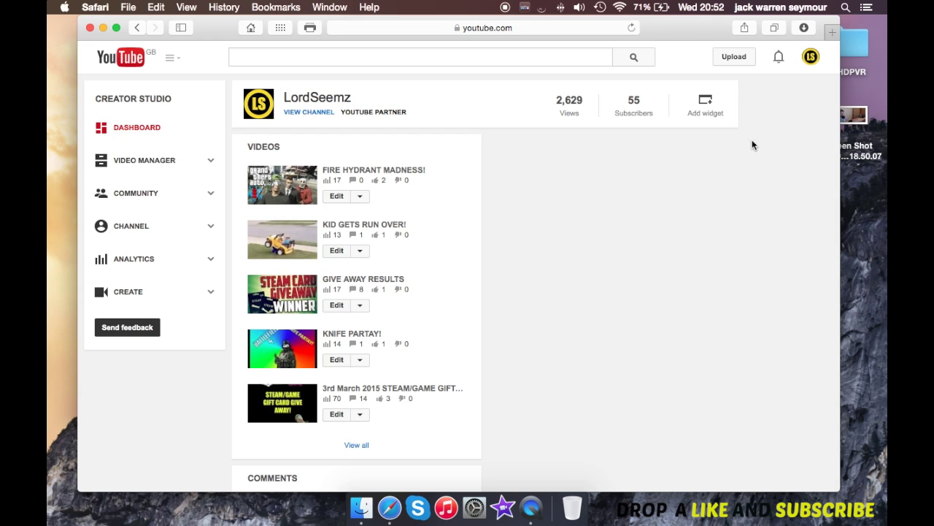